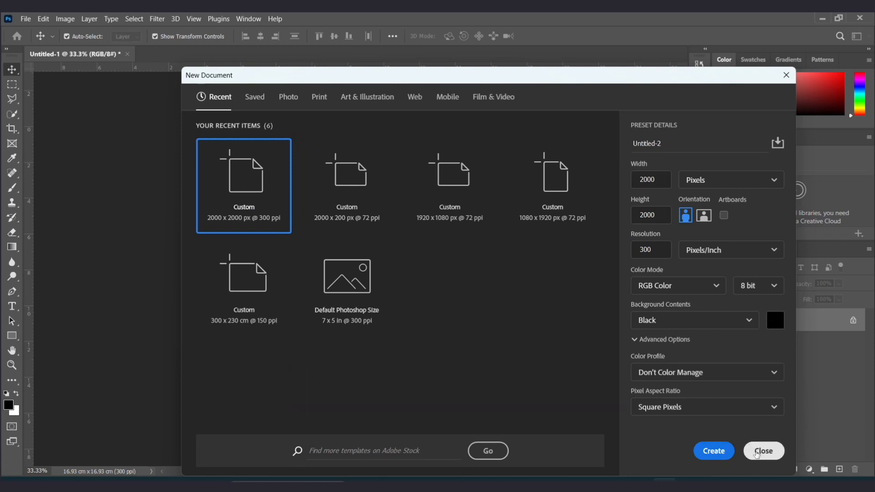
Dismiss the new document dialog and set the Type tool's font to Impact
left_click(792, 76)
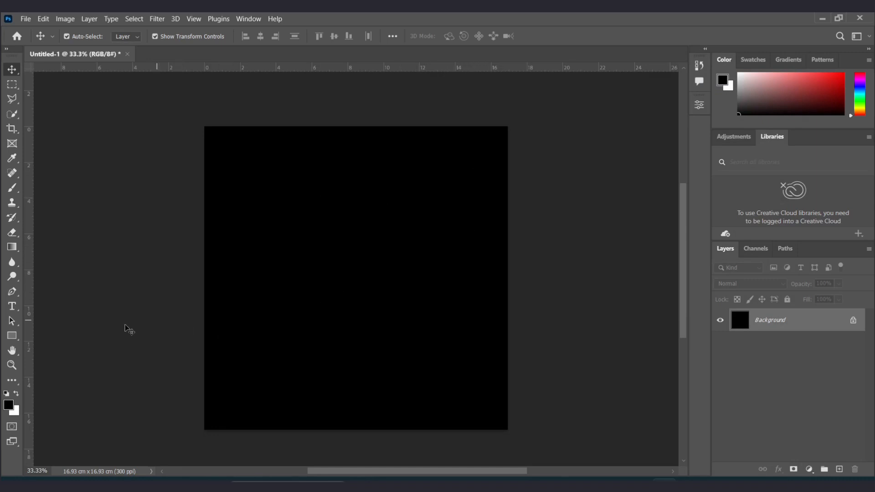
left_click(12, 307)
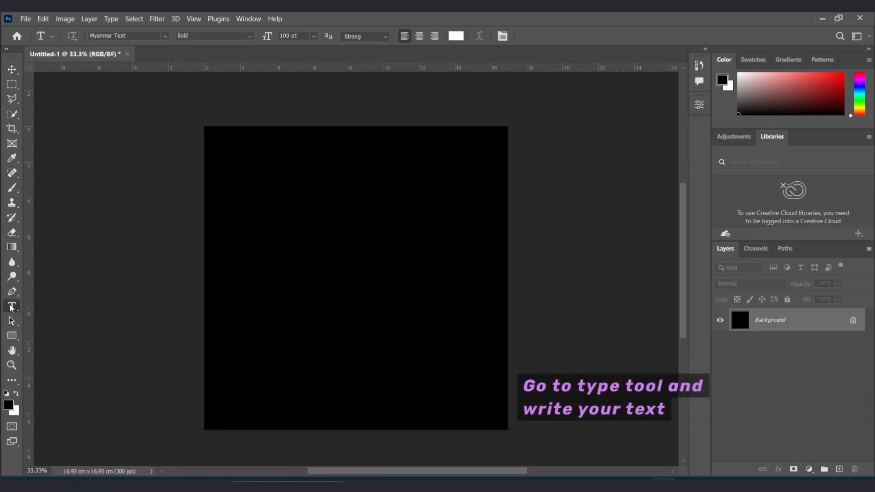
left_click(164, 36)
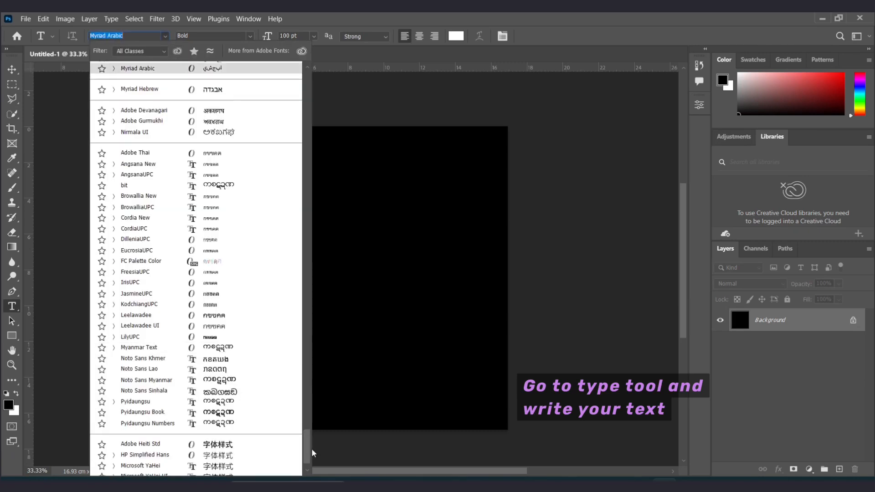
left_click_drag(305, 453, 313, 80)
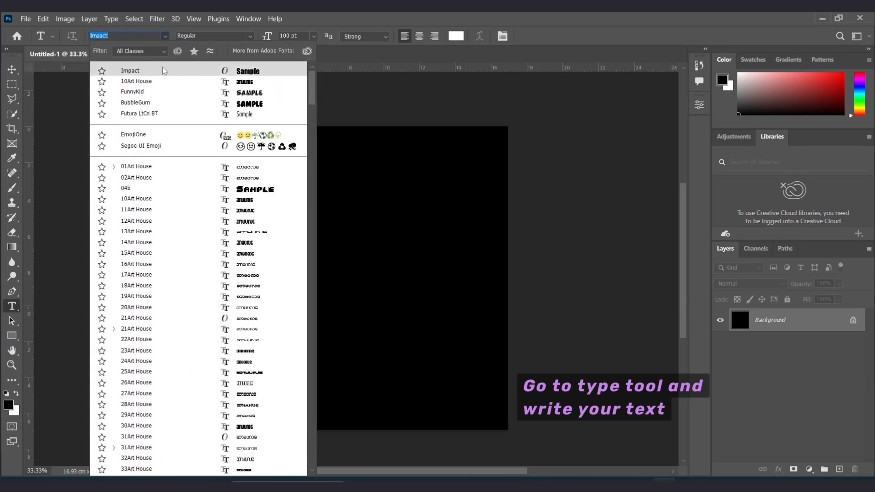
left_click(133, 72)
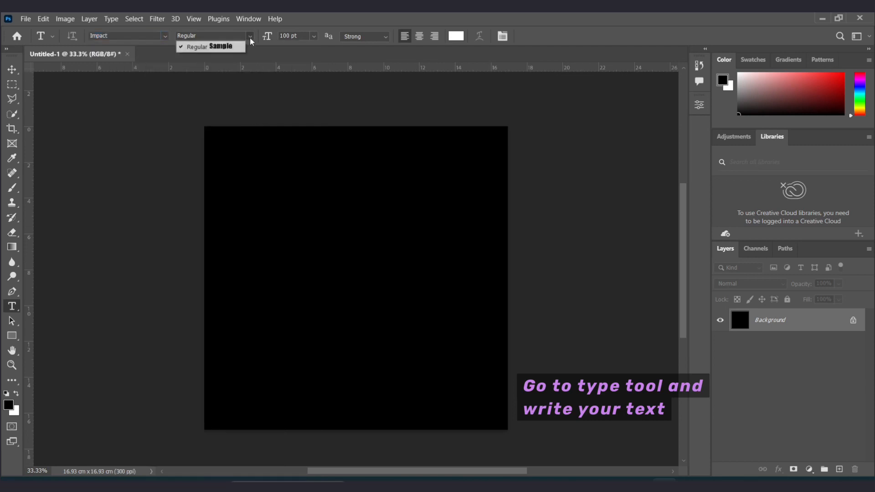
Add the two-line white text "SIMPLE" / "EFFECT" to the upper part of the black canvas
left_click(251, 239)
type("S")
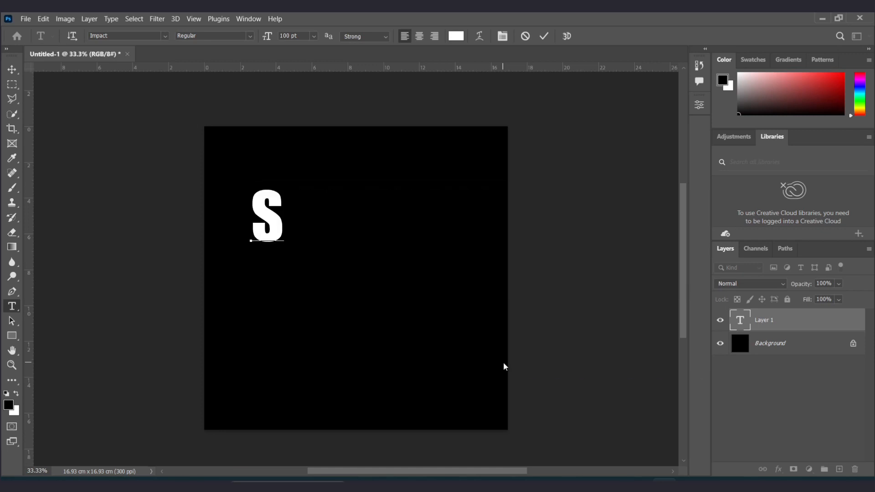
type("IMPLE")
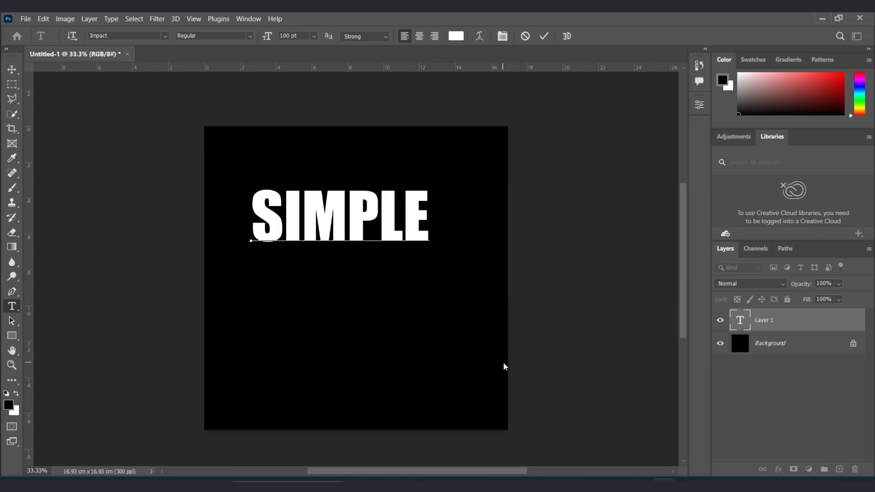
key("Return")
type("EFFEC")
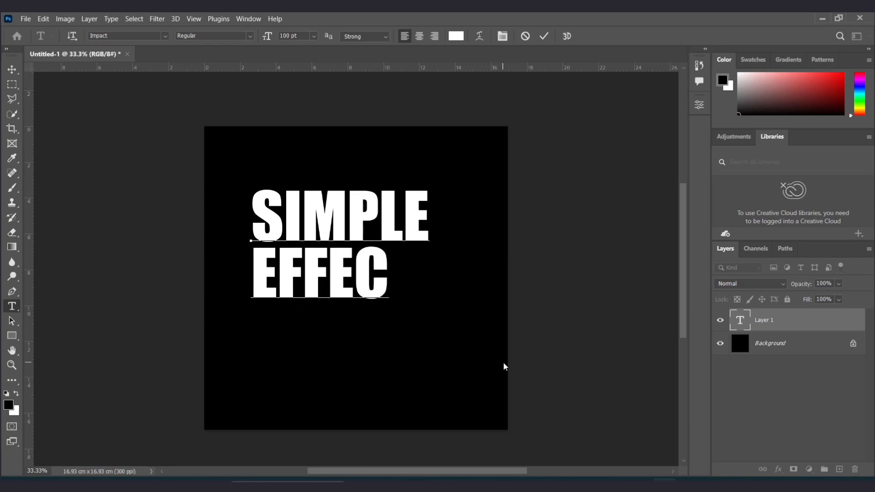
type("T")
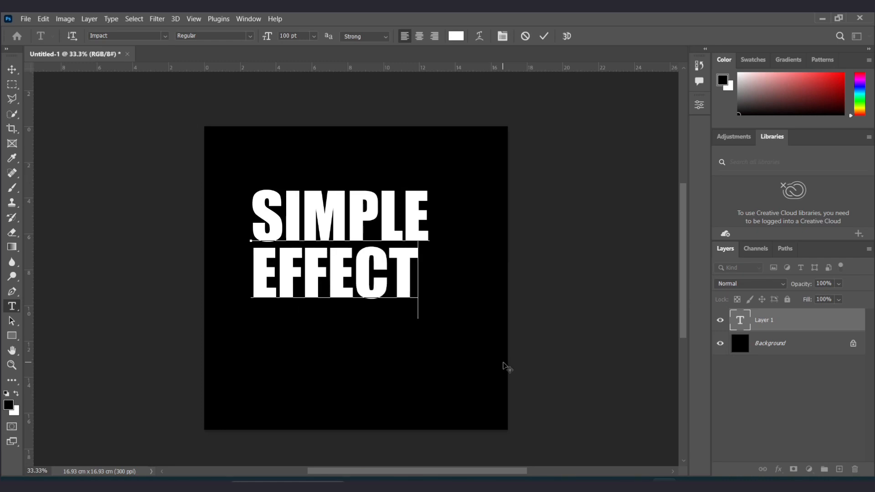
left_click(544, 36)
Scale the text block down to about 81 pt and move it to the middle of the canvas
left_click(11, 70)
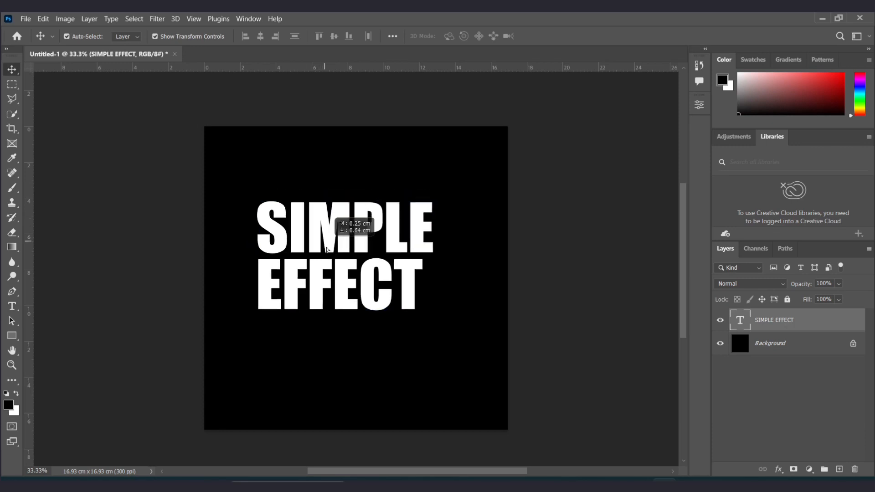
left_click_drag(354, 227, 364, 262)
left_click_drag(438, 334, 406, 336)
left_click_drag(358, 299, 377, 294)
key("Return")
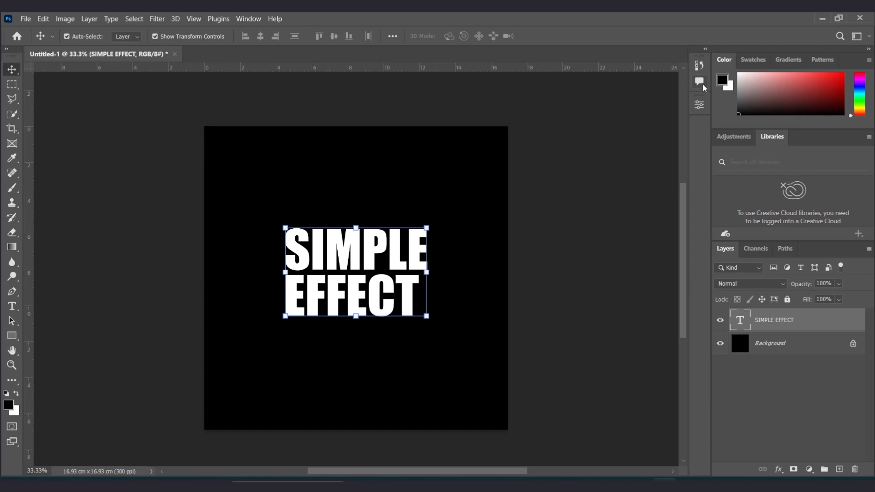
Set the tracking of the word EFFECT to 25 so its width matches the word SIMPLE above it
left_click(700, 105)
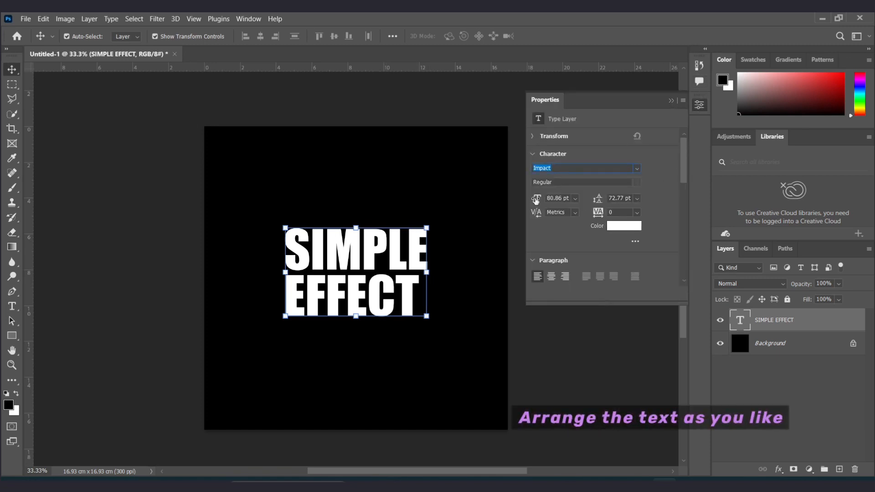
double_click(369, 309)
left_click(427, 295)
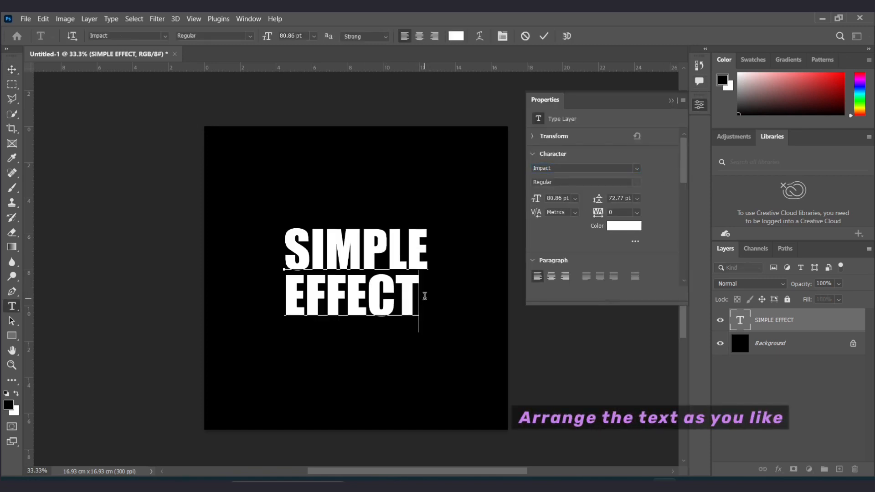
key("shift+Left")
left_click_drag(364, 295, 273, 295)
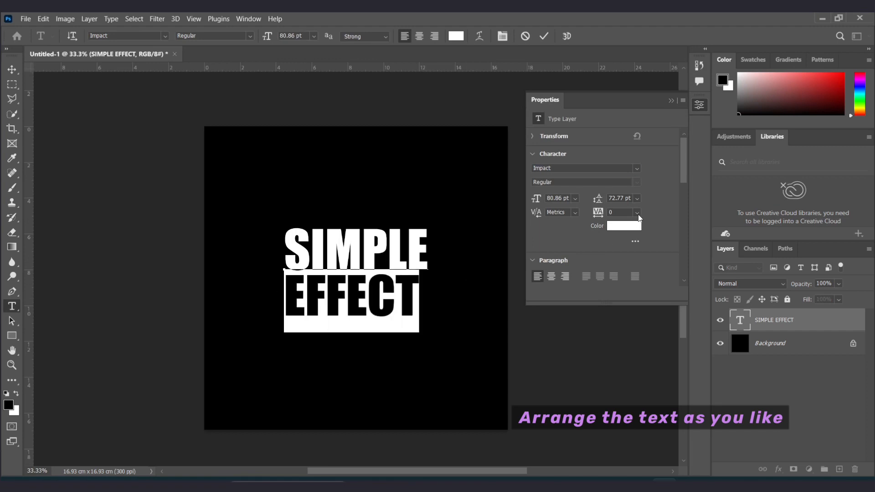
left_click(639, 215)
left_click(629, 315)
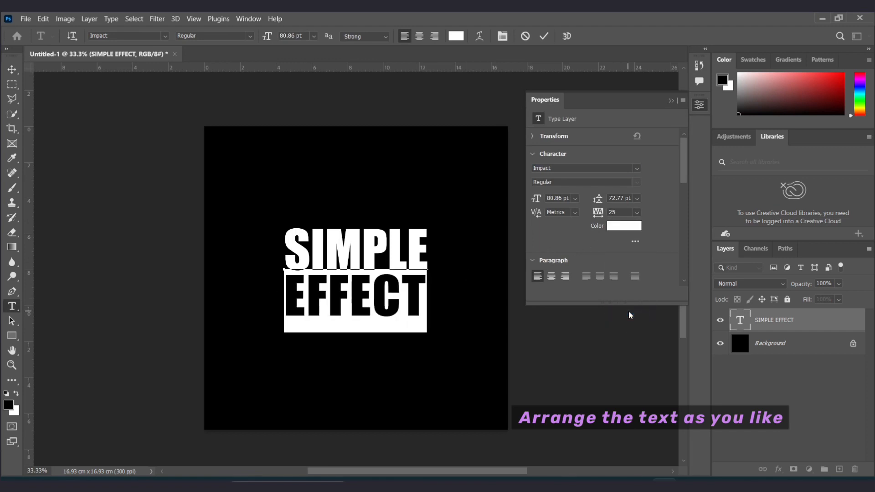
left_click(401, 295)
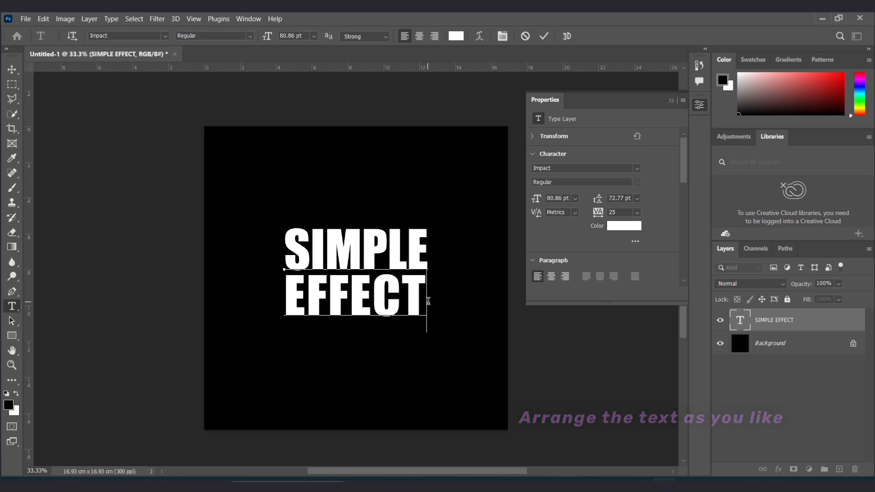
left_click_drag(426, 296, 278, 238)
left_click(544, 36)
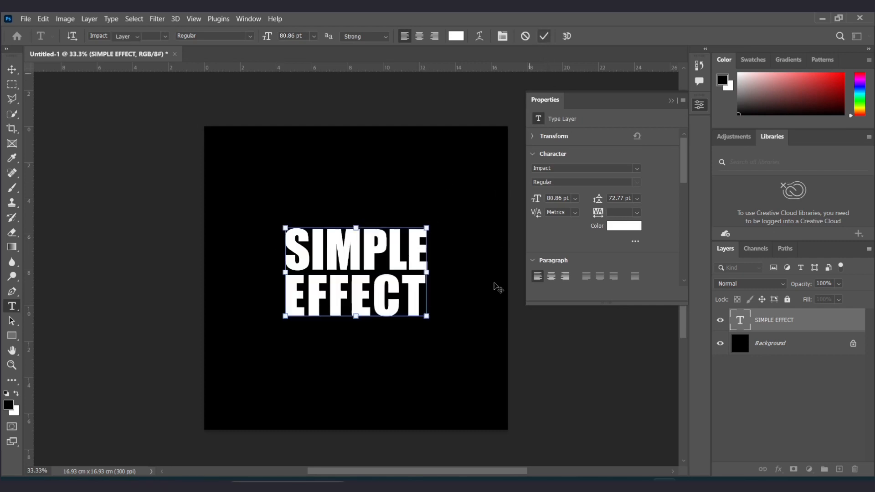
key("v")
left_click(477, 327)
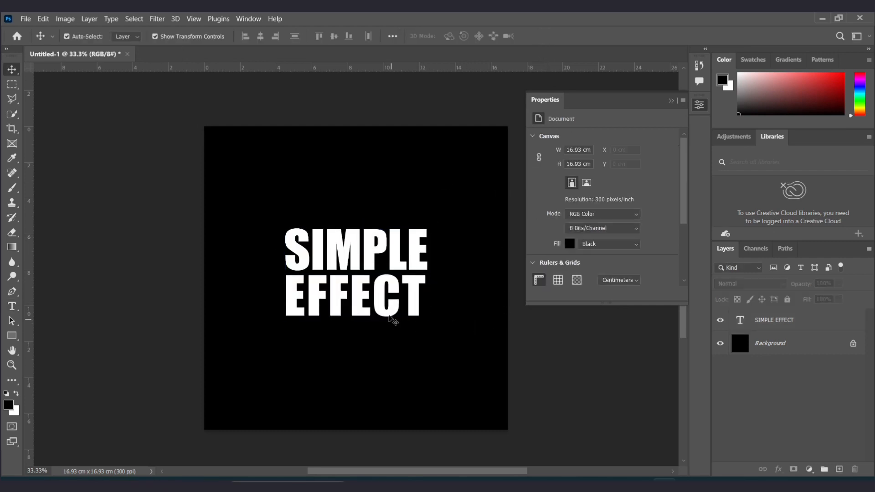
Duplicate the text block twice, placing one copy directly above the original and the other directly below it
left_click(341, 271)
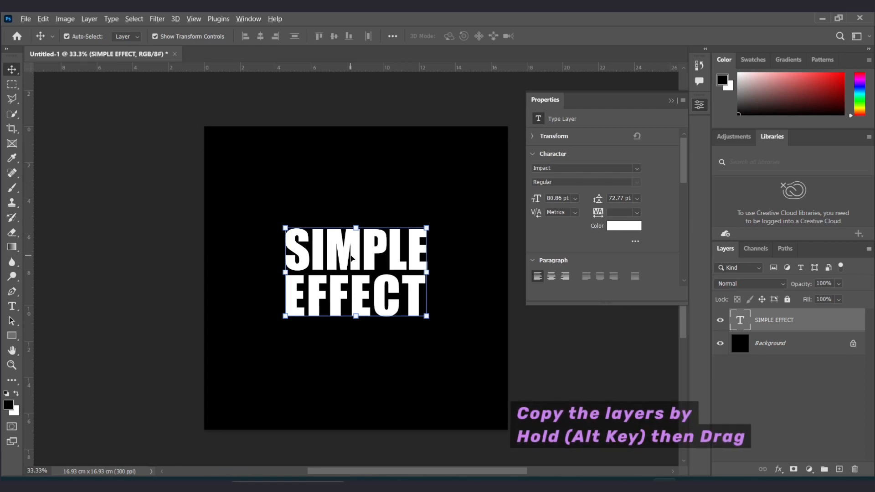
left_click_drag(351, 258, 353, 171)
left_click(465, 319)
left_click(368, 275)
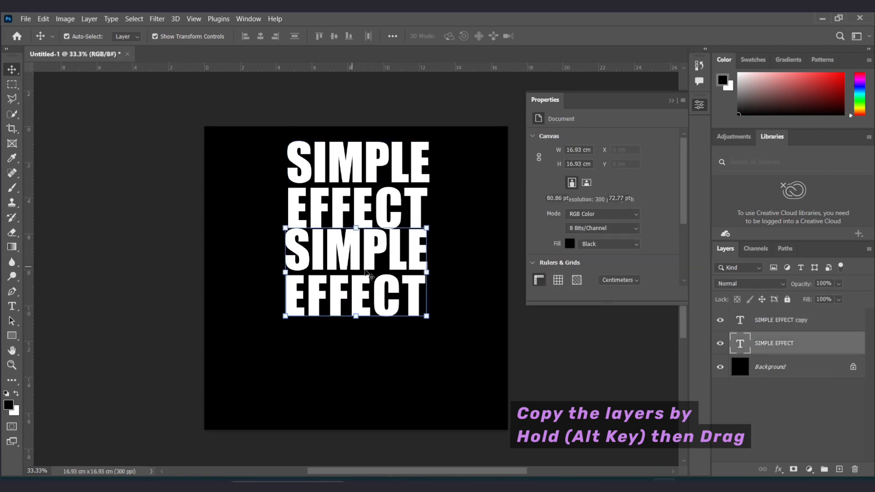
left_click_drag(368, 274, 349, 345)
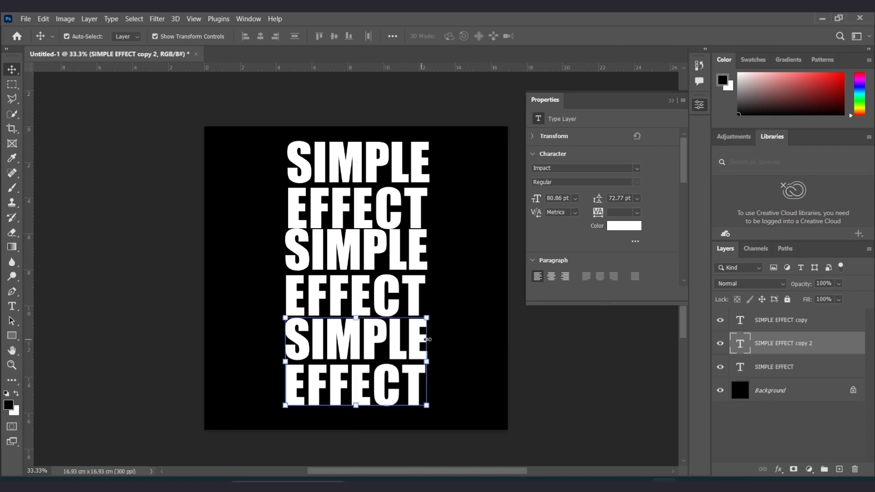
Nudge the lower text copy slightly up against the middle block and collapse the text properties
left_click(454, 337)
left_click(365, 359)
key("Up")
key("Up")
key("Up")
key("Up")
left_click(465, 332)
left_click(465, 336)
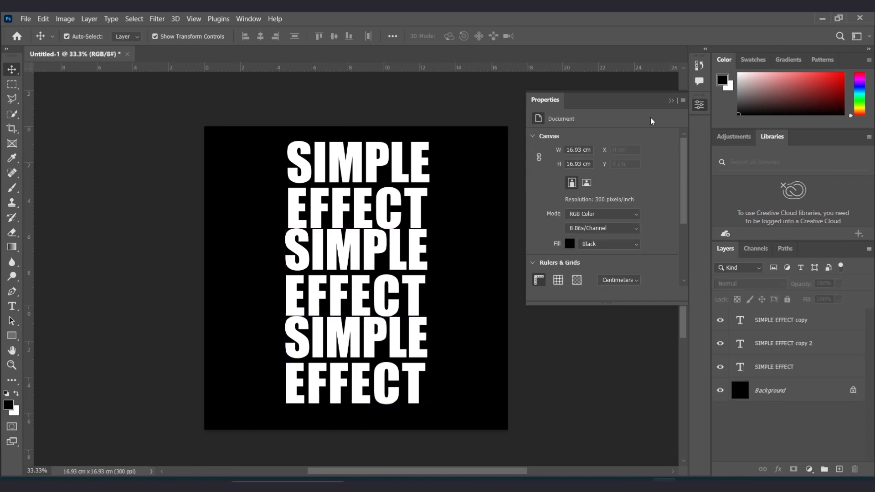
left_click(673, 102)
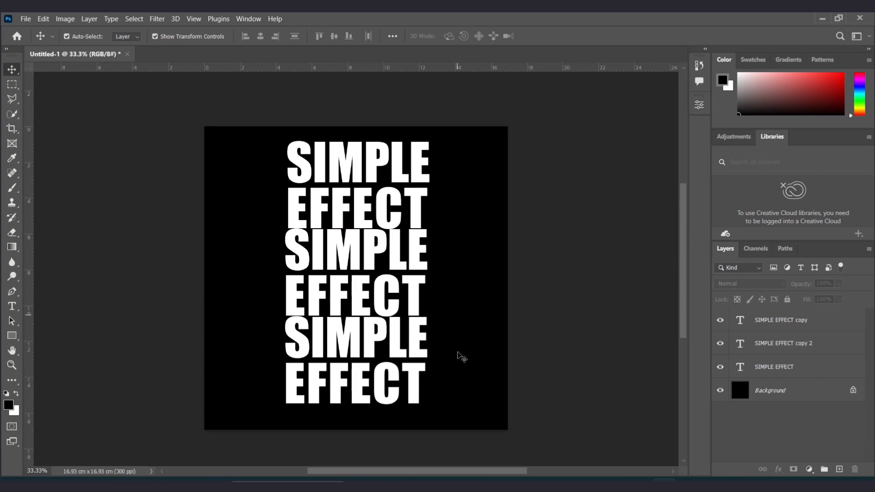
Scale all three text layers together to about 66% and move the stack to the middle of the canvas
left_click_drag(474, 419, 251, 121)
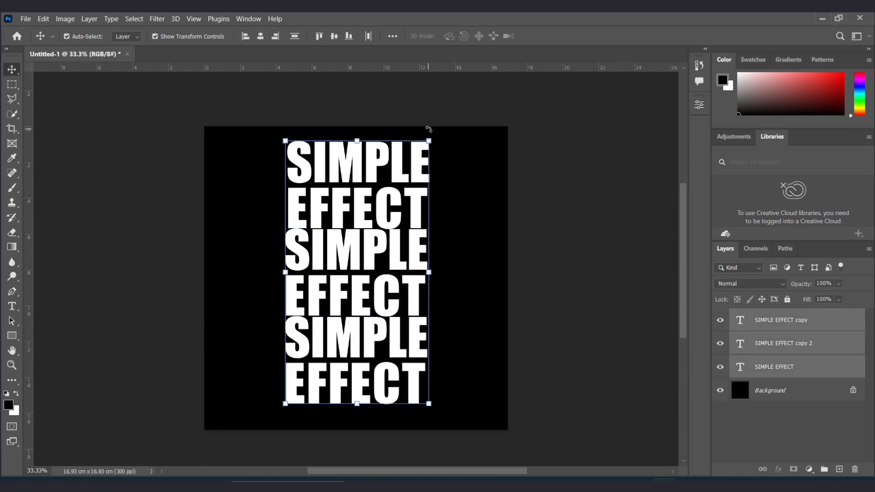
left_click_drag(429, 141, 385, 225)
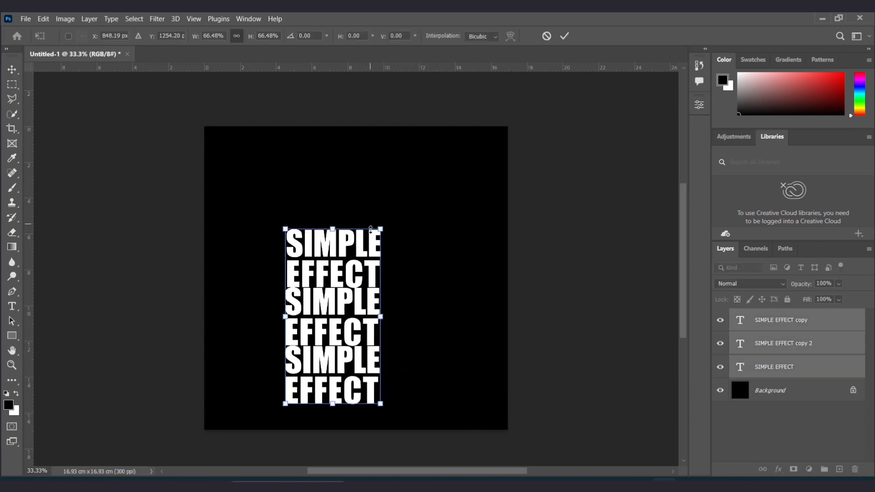
left_click_drag(345, 313, 366, 286)
key("Return")
left_click(449, 272)
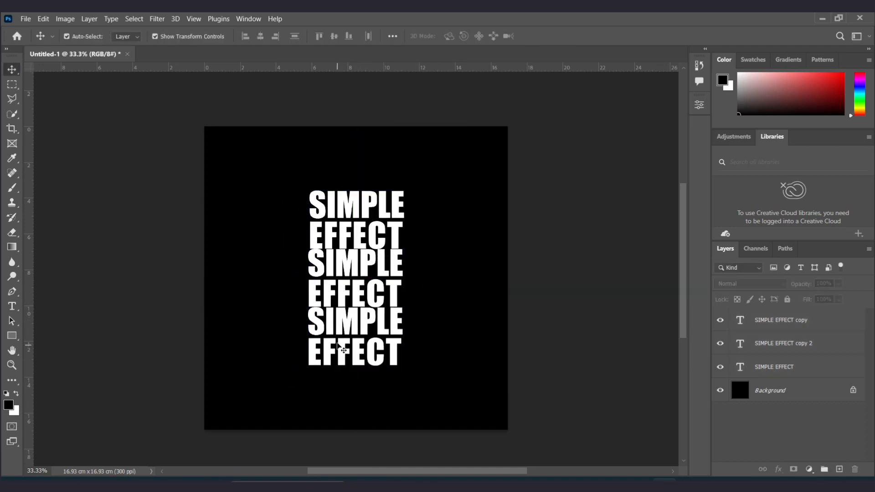
Move the original SIMPLE EFFECT layer above both copies and add a new empty layer directly beneath it
left_click(343, 350)
left_click(345, 281)
left_click(358, 216)
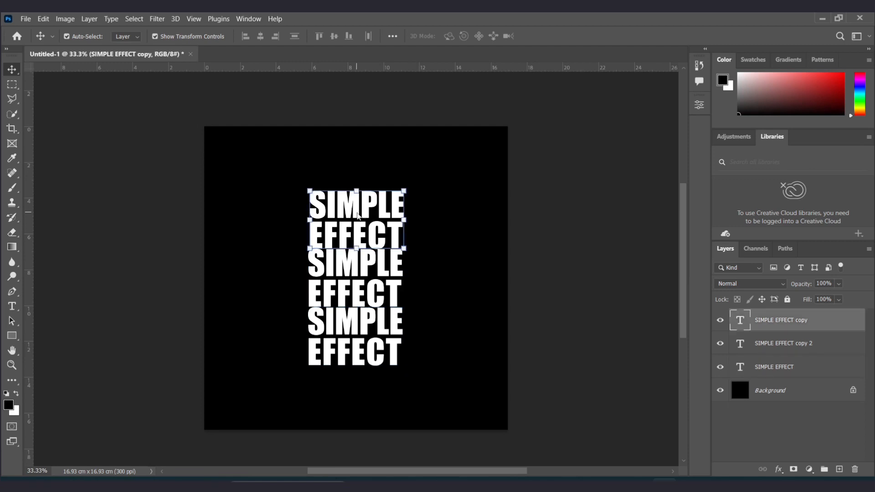
left_click(350, 292)
left_click_drag(771, 371, 769, 314)
left_click(756, 413)
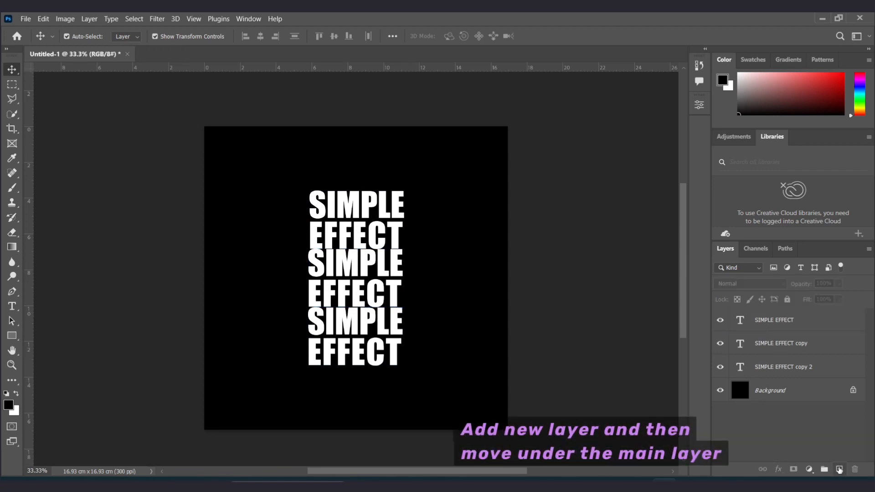
left_click(839, 470)
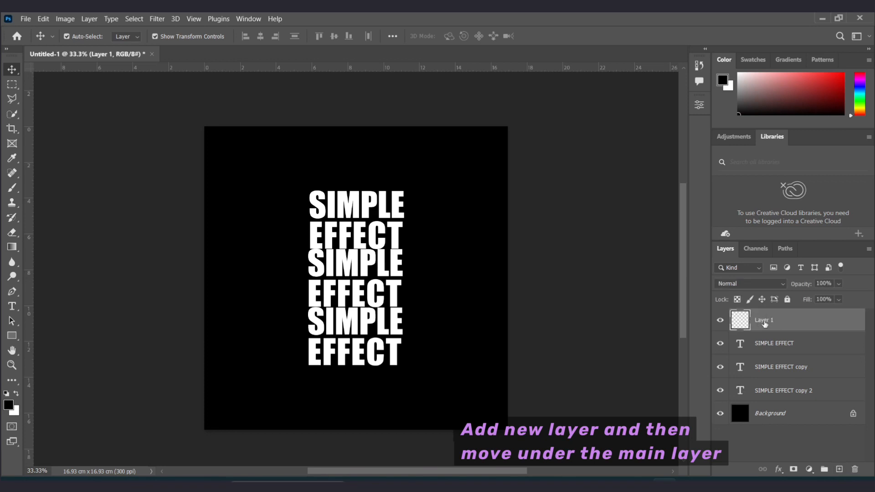
left_click_drag(765, 323, 761, 346)
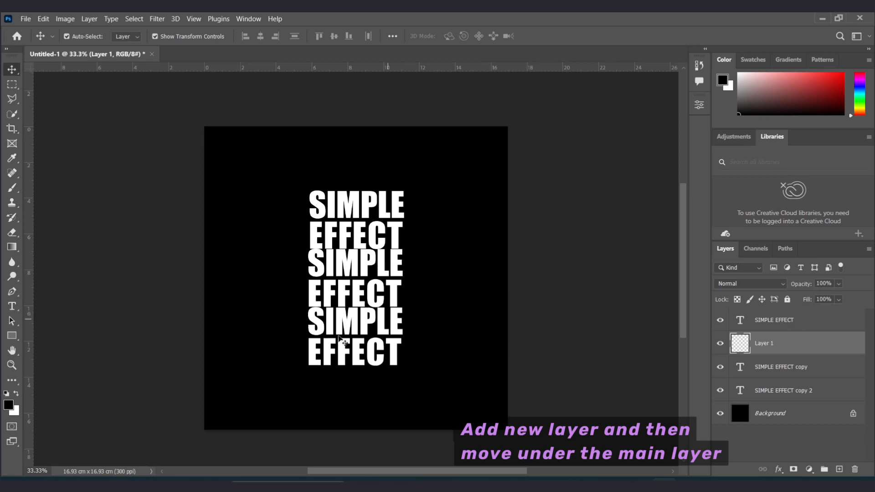
Marquee-select a rectangle starting at the middle text's lower edge and brush a soft black shadow along its upper side on Layer 1
left_click(11, 85)
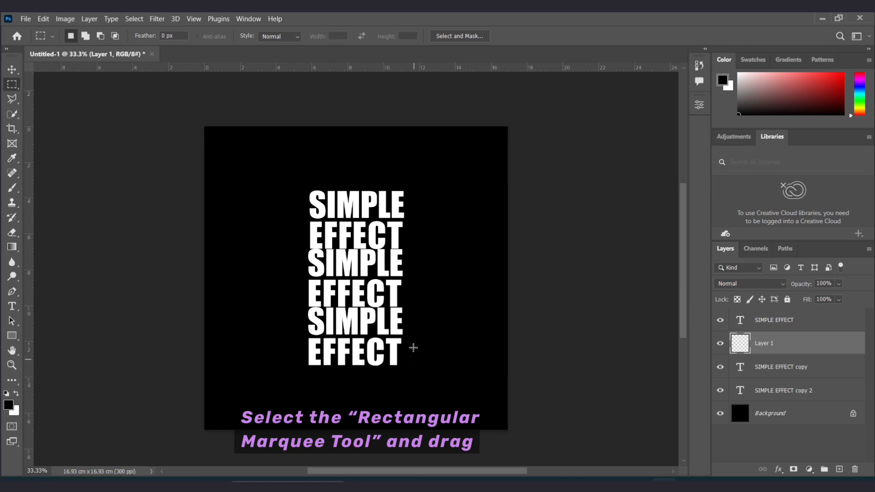
left_click_drag(431, 306, 282, 254)
left_click_drag(350, 290, 350, 333)
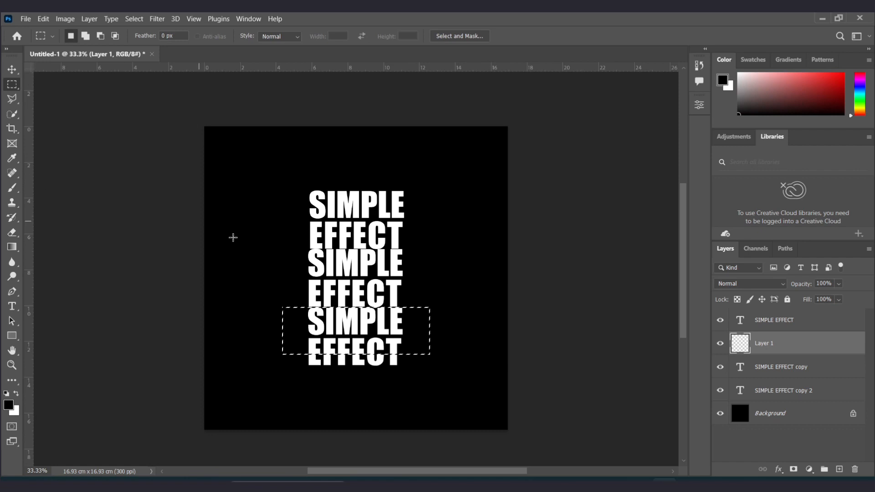
left_click(12, 187)
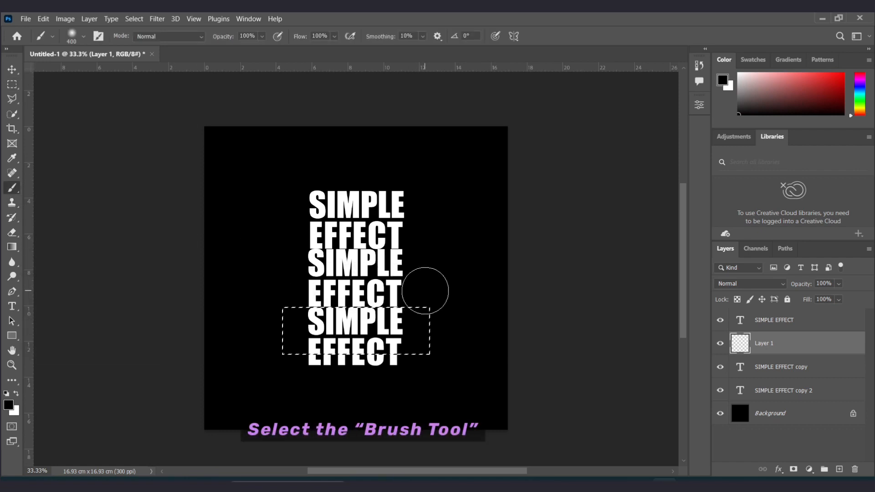
mouse_move(423, 291)
left_mouse_down()
mouse_move(293, 288)
mouse_move(420, 294)
mouse_move(358, 297)
left_mouse_up()
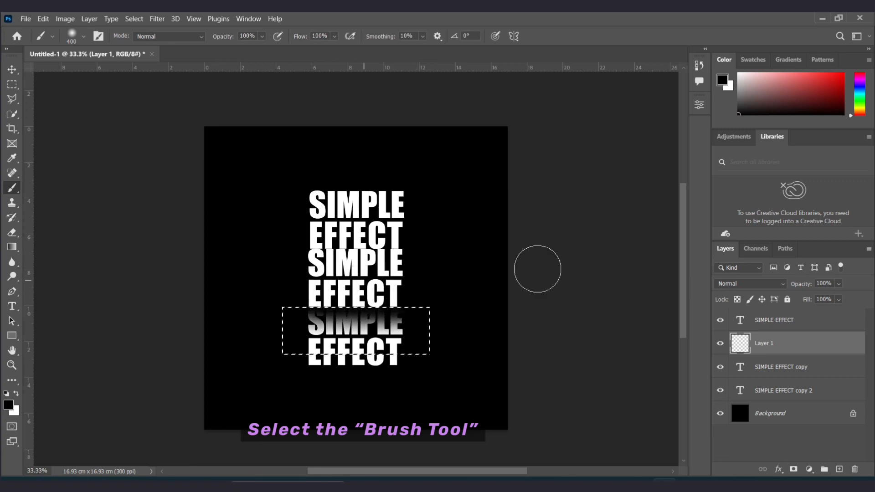
Shift the marquee selection down to the top edge of the lowest EFFECT line and brush a soft black shadow along its upper side
left_click(13, 85)
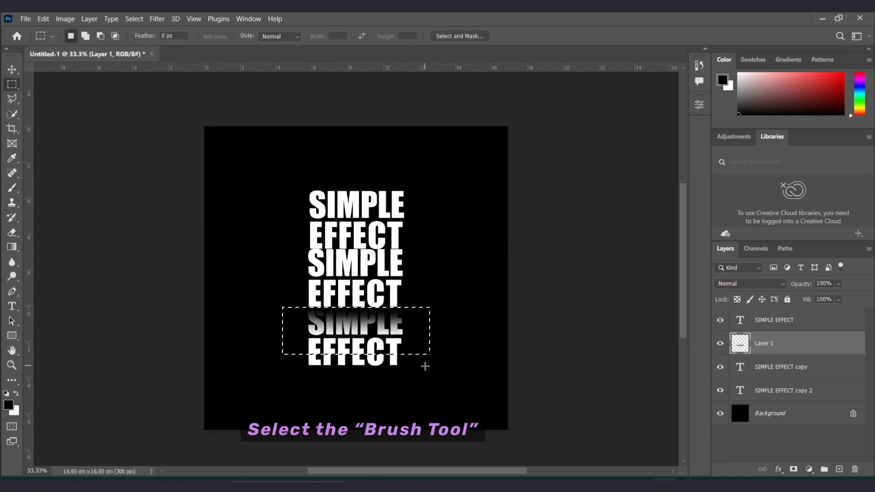
left_click_drag(370, 327, 368, 356)
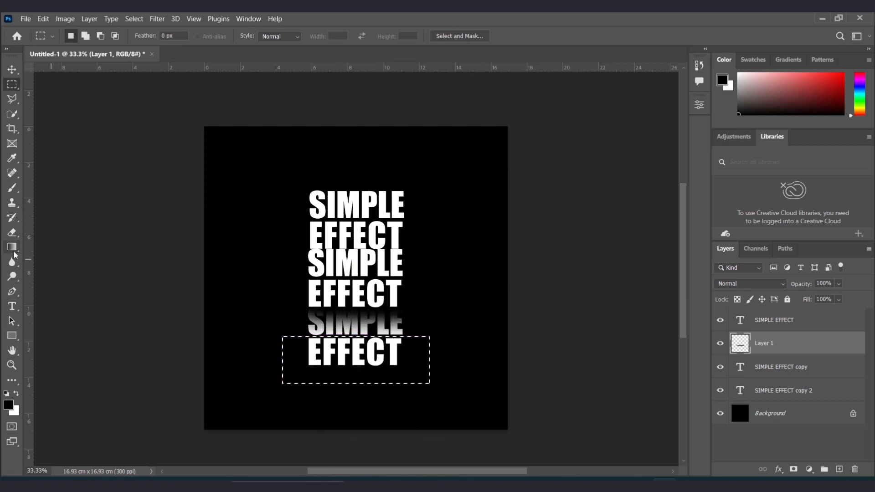
key("b")
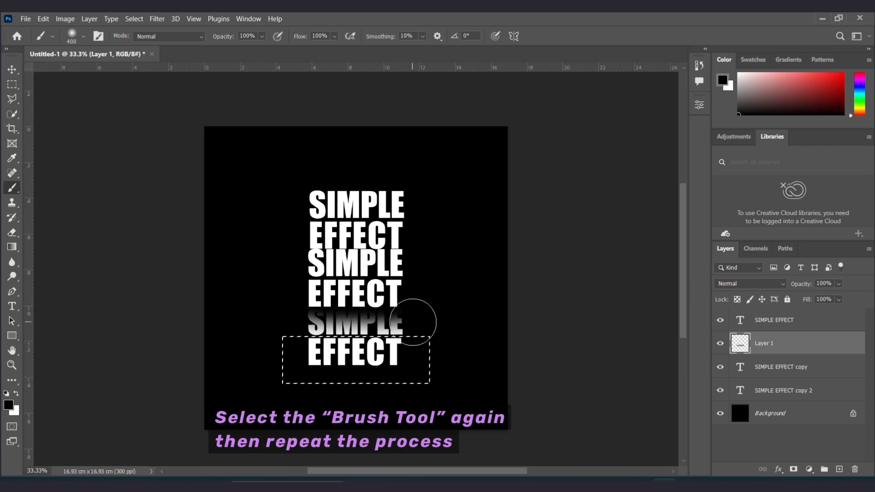
mouse_move(424, 322)
left_mouse_down()
mouse_move(288, 327)
mouse_move(430, 332)
left_mouse_up()
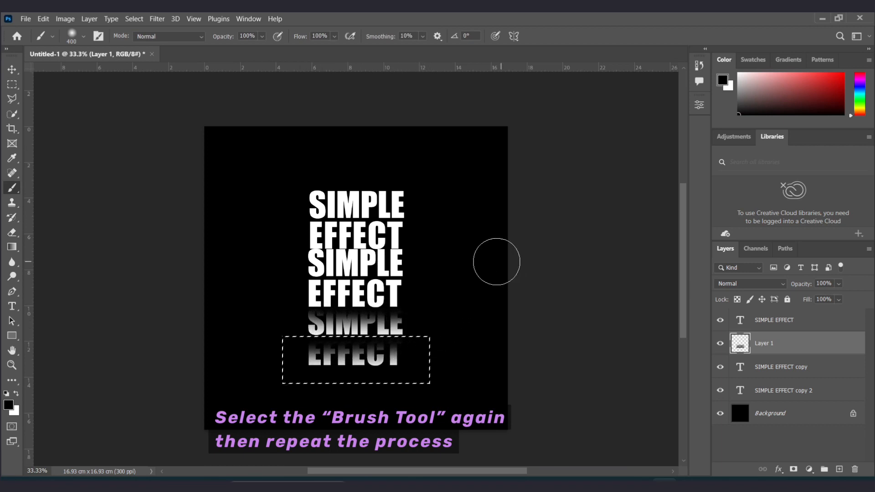
Move the marquee selection up to the EFFECT line of the top text block and brush a soft black shadow along its lower side
left_click(12, 85)
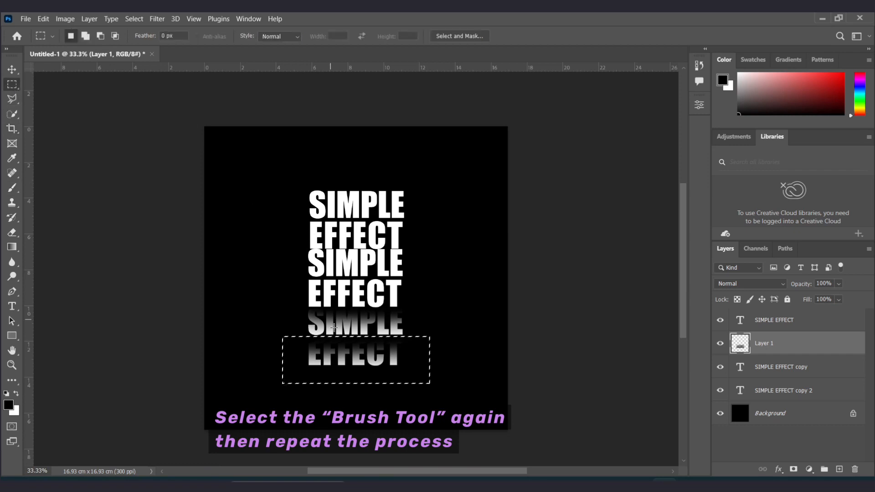
left_click_drag(354, 355, 356, 222)
left_click(12, 188)
mouse_move(422, 264)
left_mouse_down()
mouse_move(289, 260)
mouse_move(420, 265)
mouse_move(362, 248)
mouse_move(291, 261)
mouse_move(446, 280)
left_mouse_up()
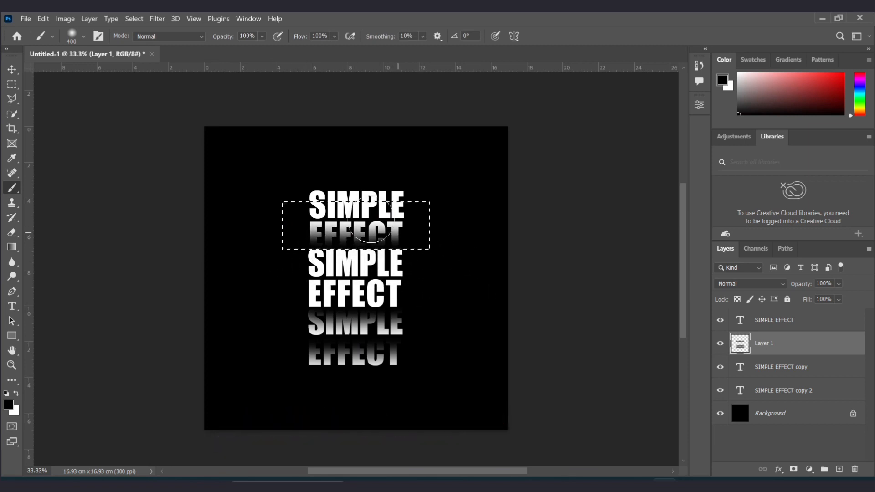
Shift the marquee selection up over the topmost SIMPLE line and brush a soft black shadow along its lower edge
left_click(12, 84)
left_click_drag(371, 232, 370, 200)
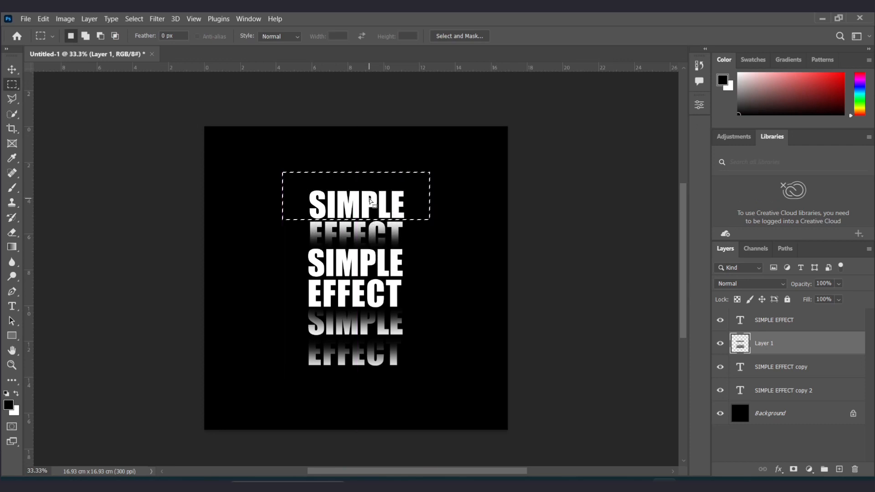
left_click(12, 187)
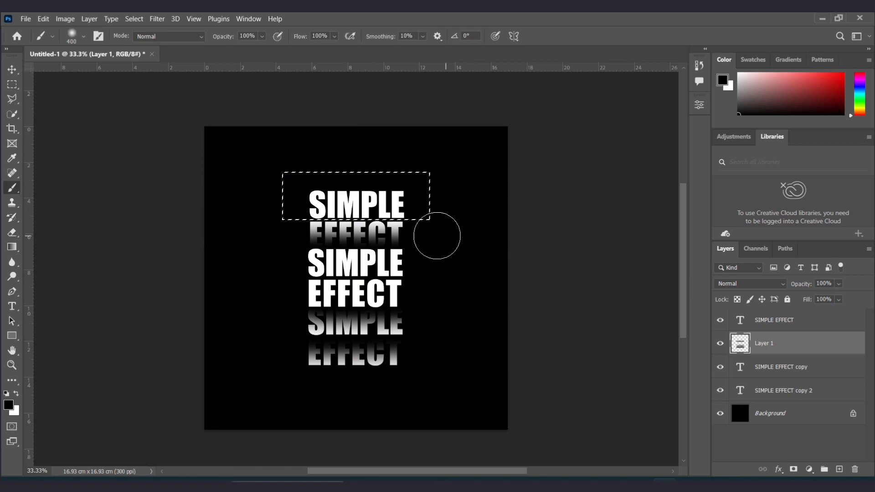
mouse_move(437, 234)
left_mouse_down()
mouse_move(278, 232)
mouse_move(418, 242)
mouse_move(309, 244)
mouse_move(421, 245)
left_mouse_up()
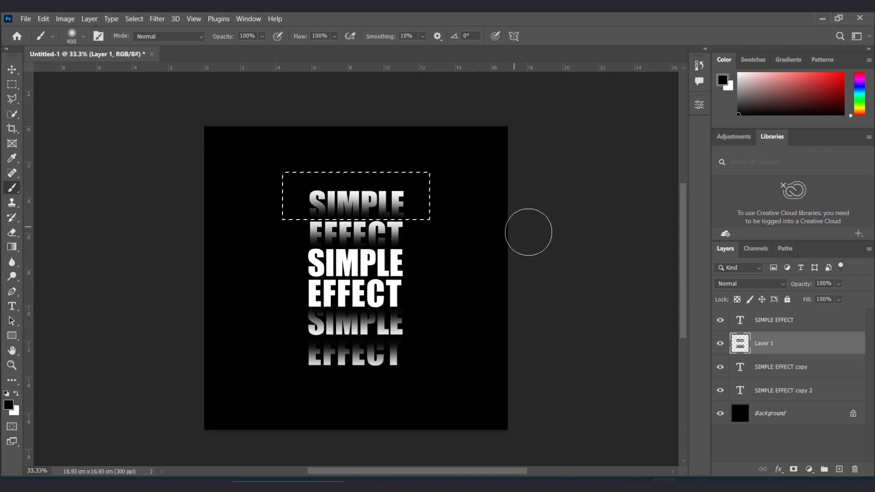
Clear the marquee selection, switch to the Move tool and deselect all layers
left_click(11, 85)
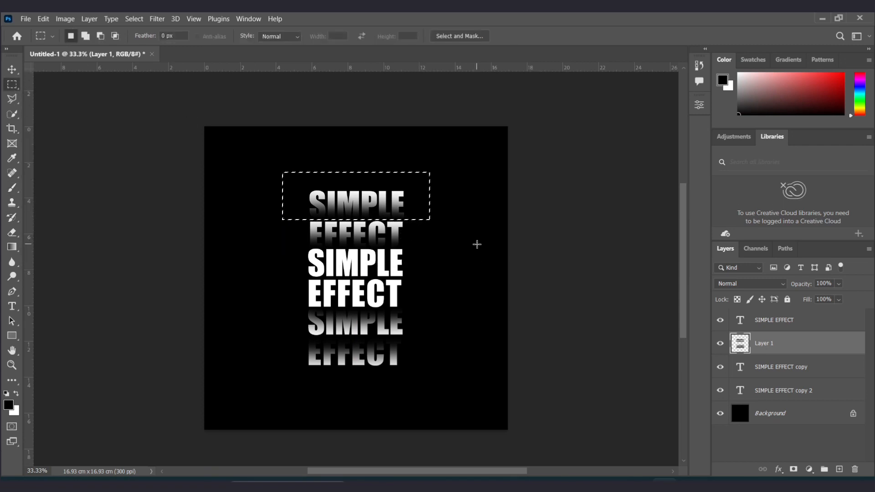
left_click(12, 69)
left_click(517, 268)
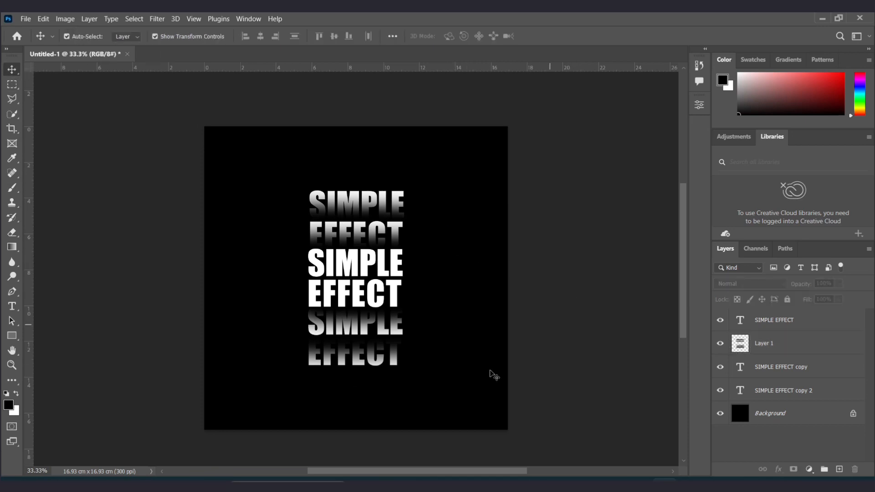
scroll(485, 338, "down", 1)
scroll(486, 338, "up", 1)
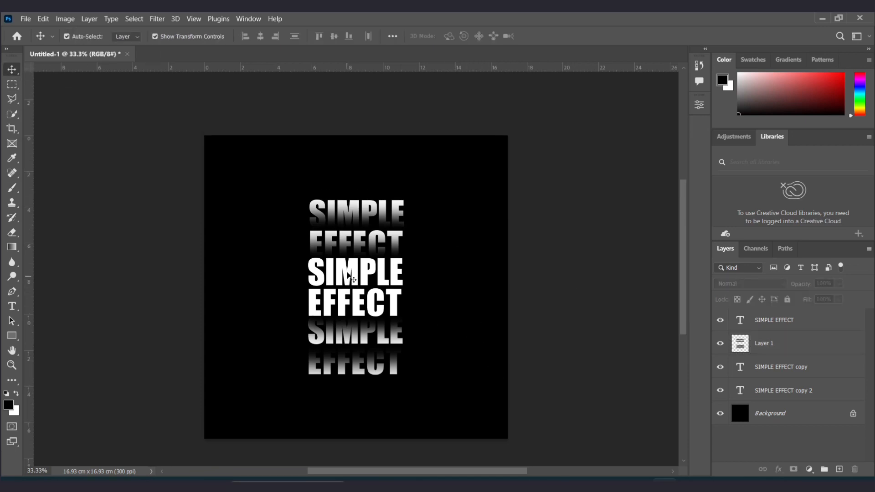
Add a Gradient Overlay to the middle SIMPLE EFFECT text layer, using the bright green-to-blue preset from the Greens gradients
left_click(352, 278)
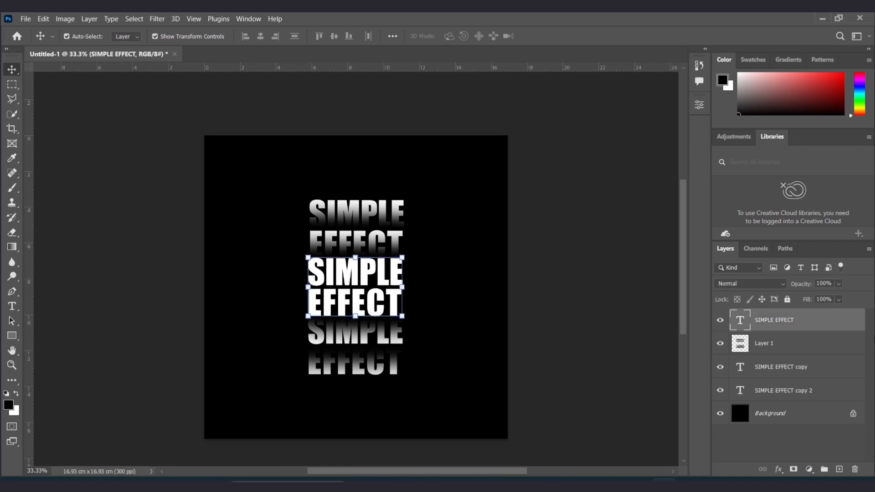
double_click(861, 323)
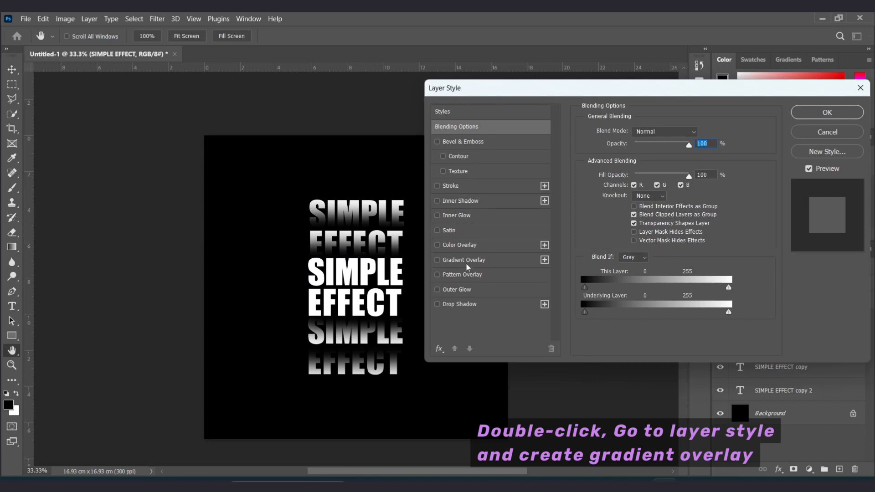
left_click(486, 264)
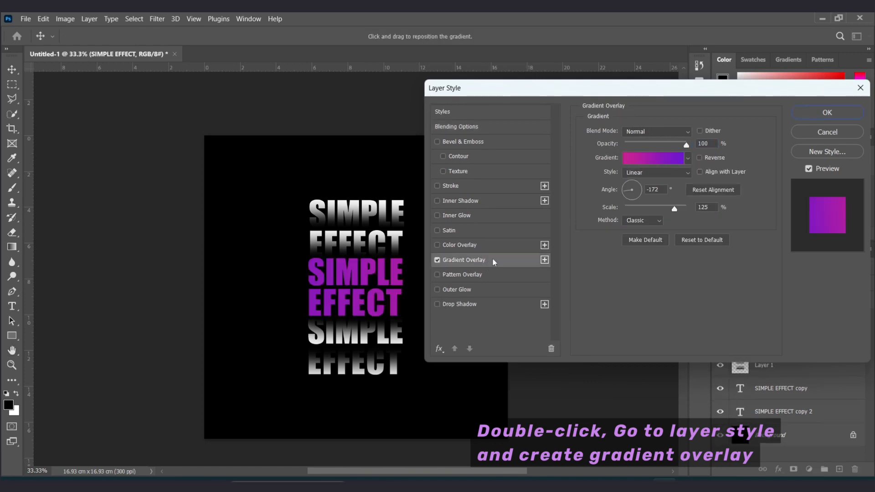
left_click(689, 158)
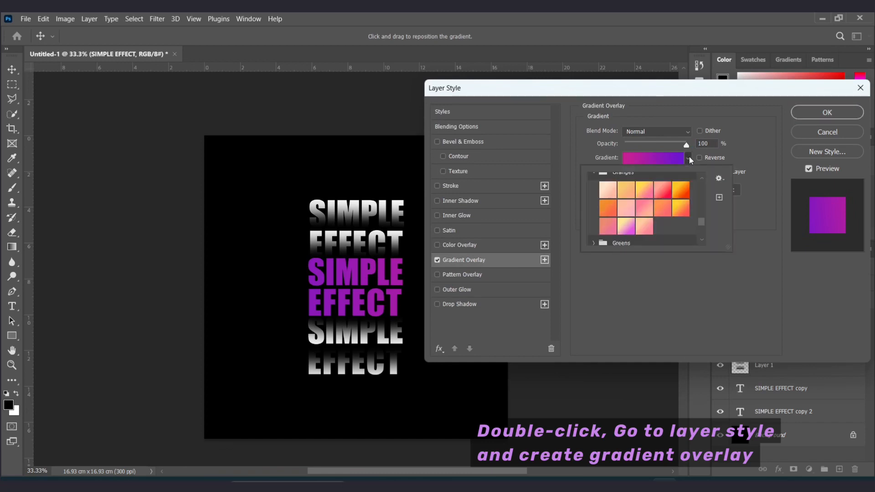
scroll(672, 210, "down", 3)
scroll(672, 210, "up", 3)
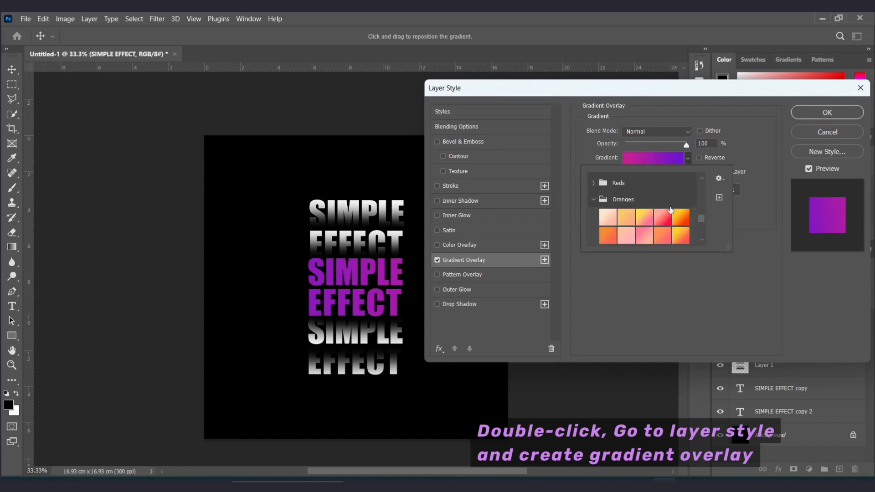
scroll(605, 207, "down", 4)
left_click(593, 199)
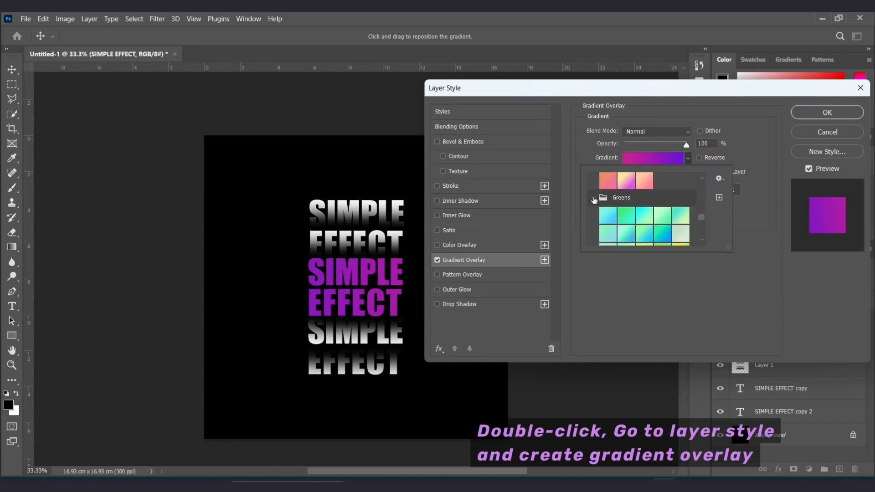
scroll(635, 210, "down", 2)
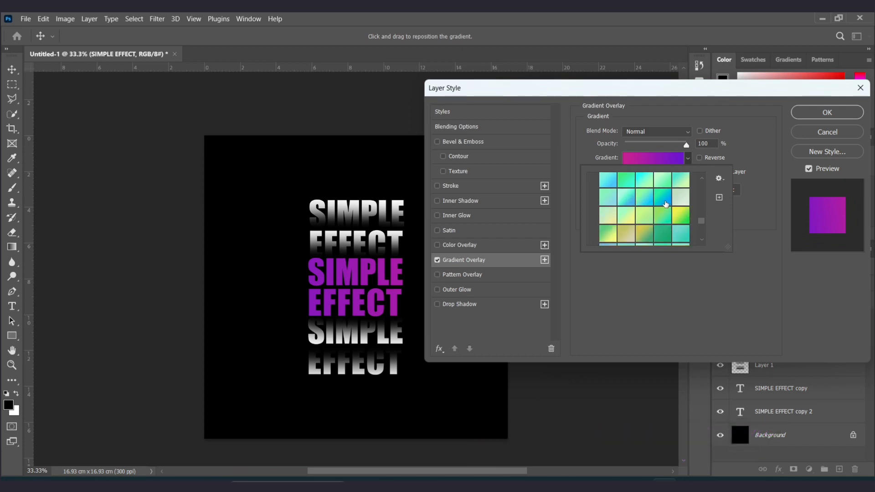
left_click(665, 201)
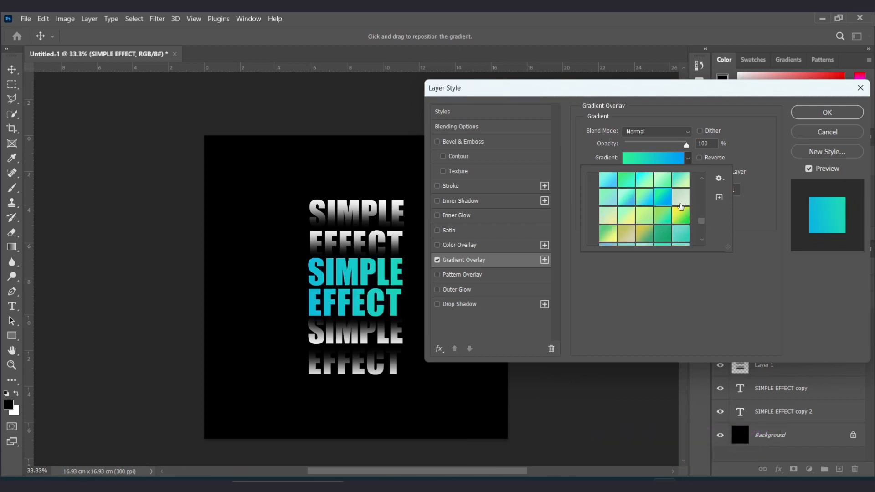
left_click(754, 139)
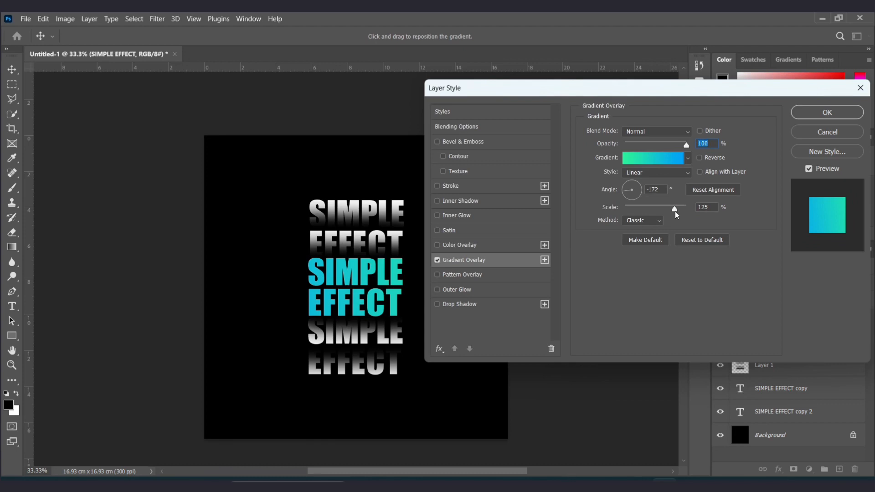
Set the gradient overlay's scale to 41% and its angle to 90°, and apply the layer style
left_click_drag(674, 211, 653, 210)
left_click(637, 209)
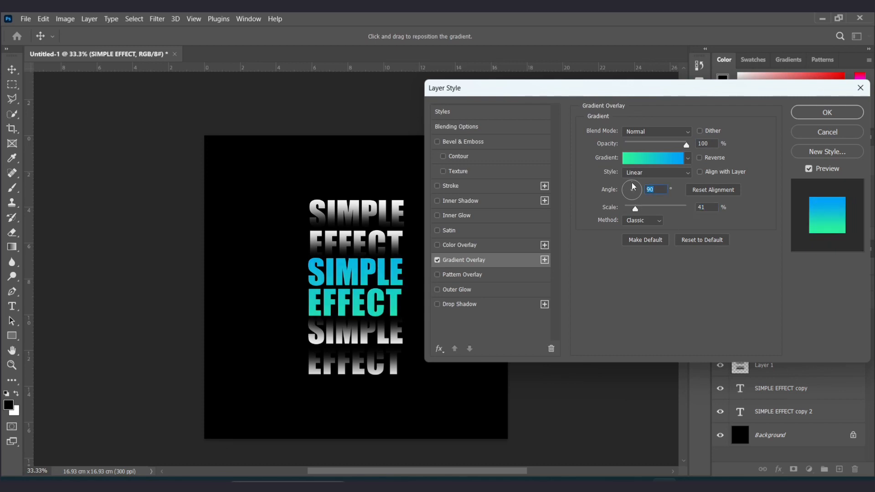
left_click(806, 115)
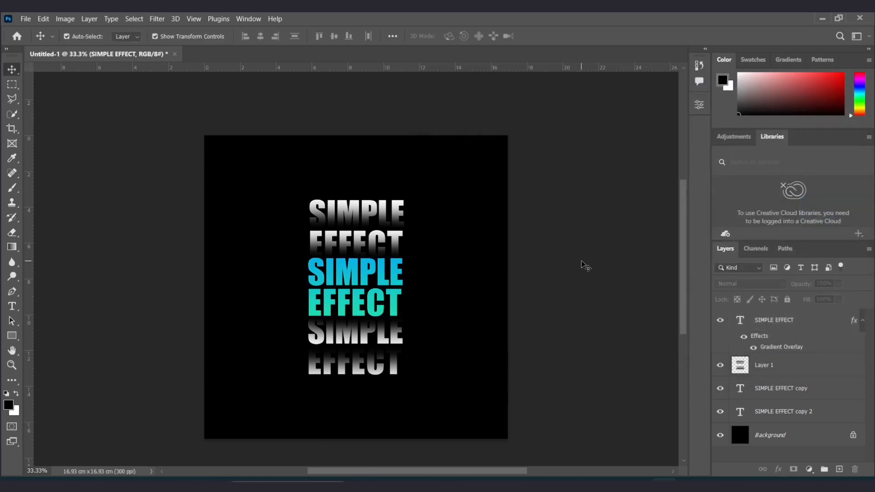
Apply a green-to-blue linear Gradient Overlay at 90° and 41% scale to the SIMPLE EFFECT copy layer
left_click(367, 215)
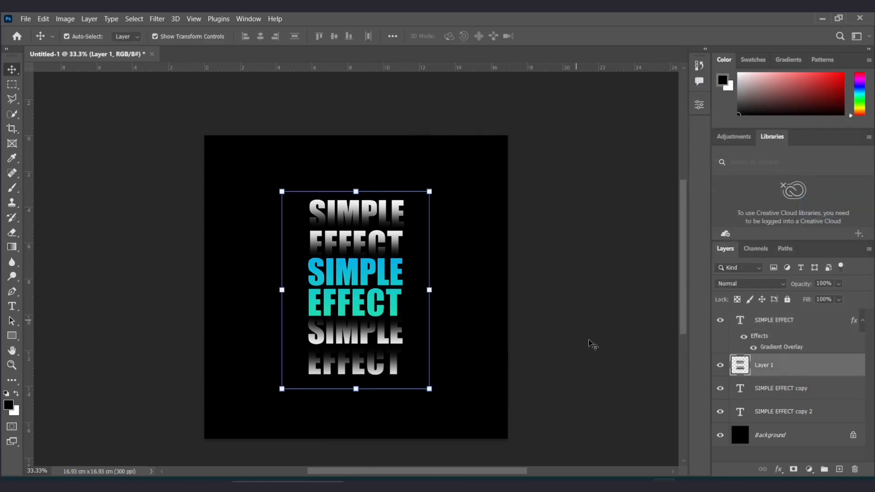
left_click(800, 392)
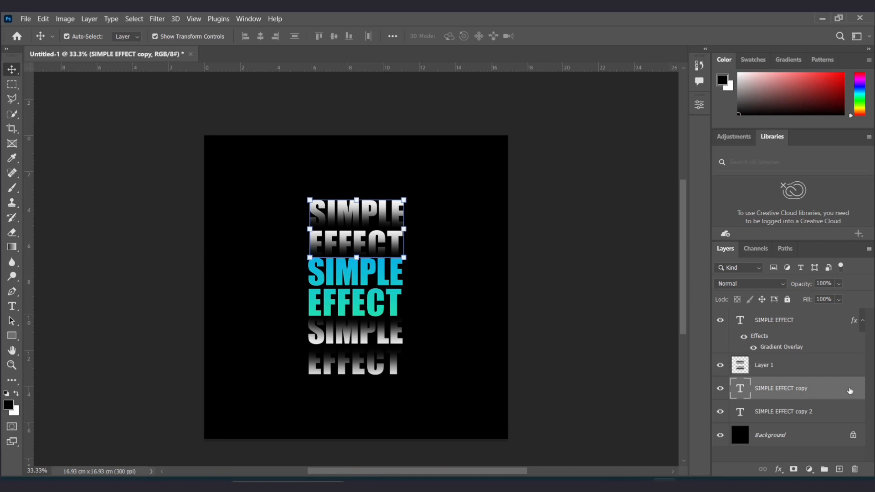
double_click(847, 389)
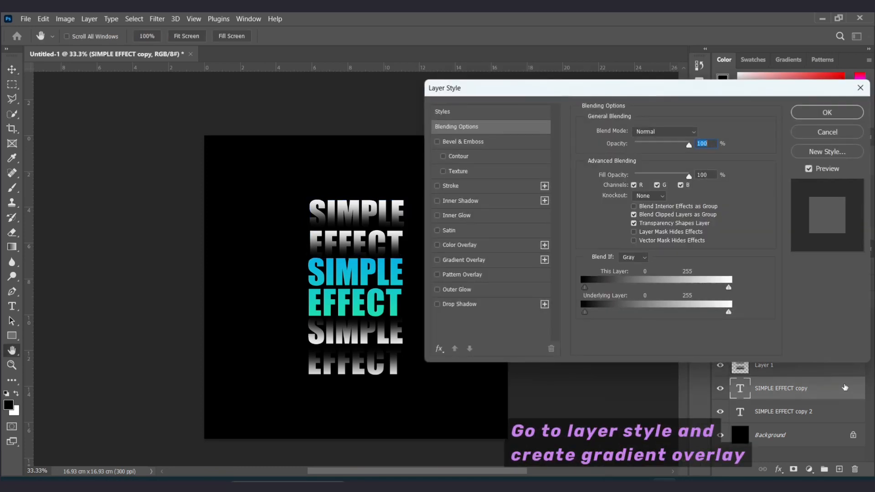
left_click(483, 261)
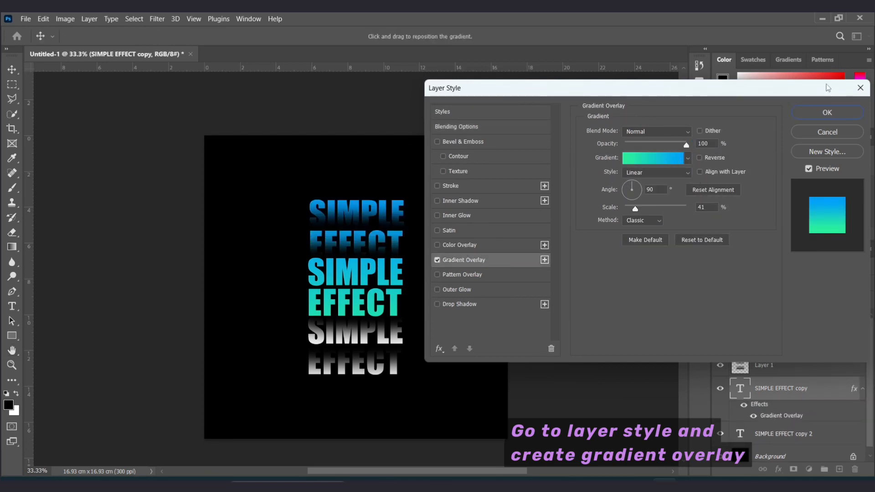
left_click(827, 113)
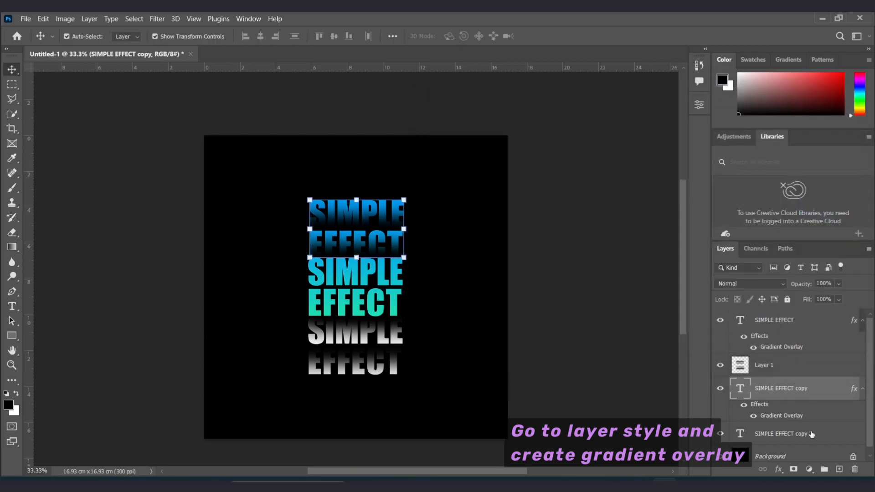
Apply the same green-to-blue Gradient Overlay to the SIMPLE EFFECT copy 2 layer and deselect it
left_click(812, 435)
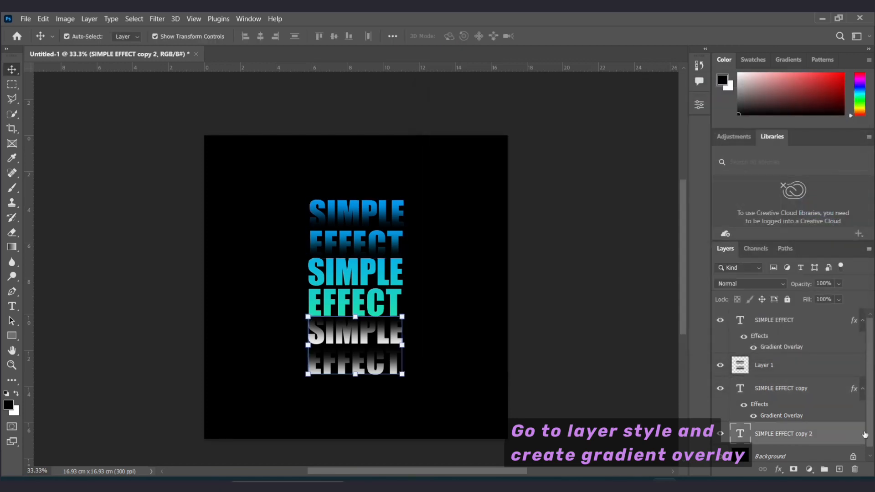
double_click(863, 436)
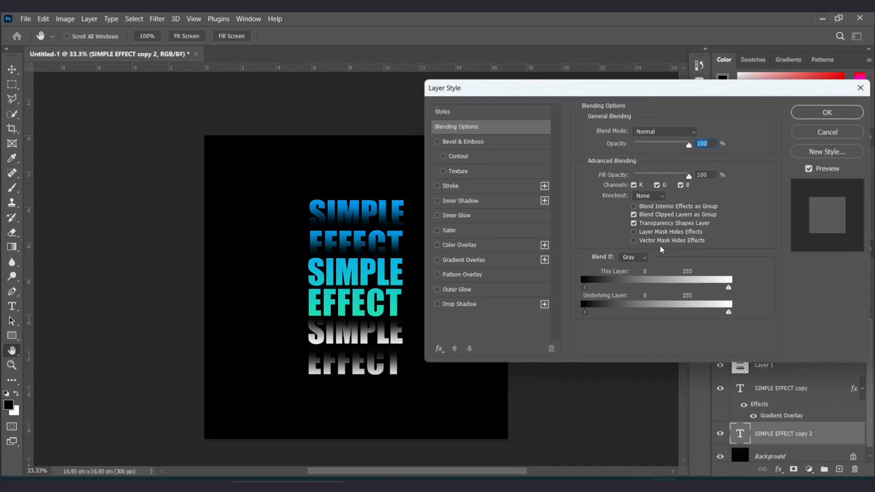
left_click(474, 261)
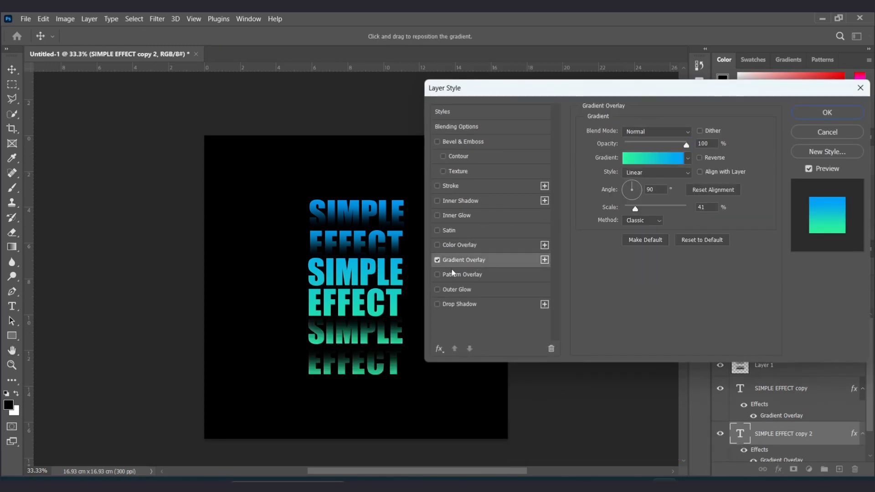
left_click(821, 114)
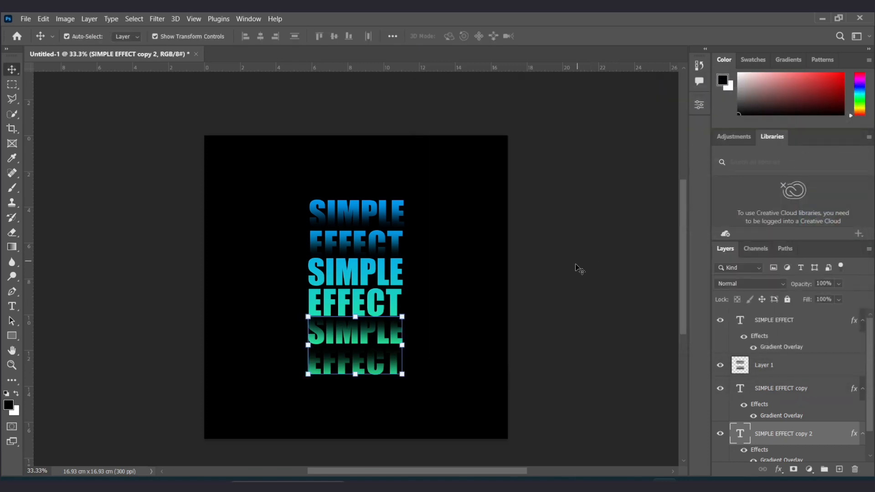
left_click(568, 279)
Select the three text layers and Layer 1, scale them together to about 128% around their centre, and deselect them
left_click_drag(500, 429, 286, 191)
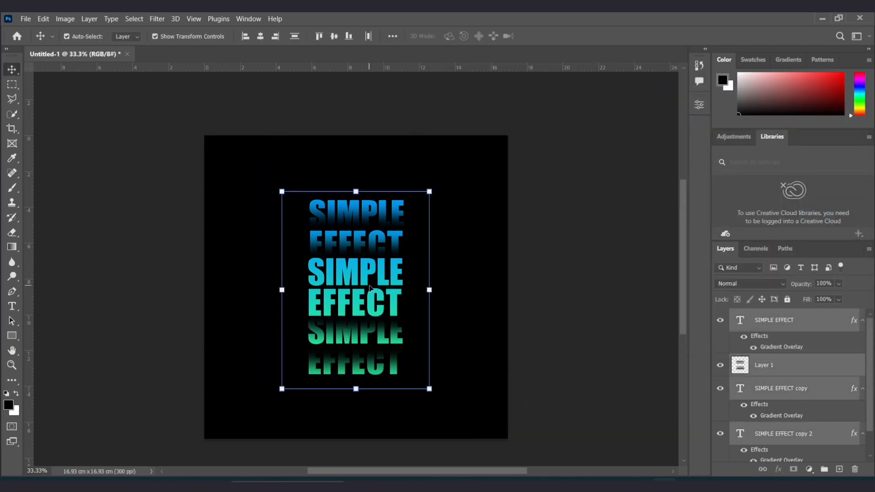
left_click(475, 261)
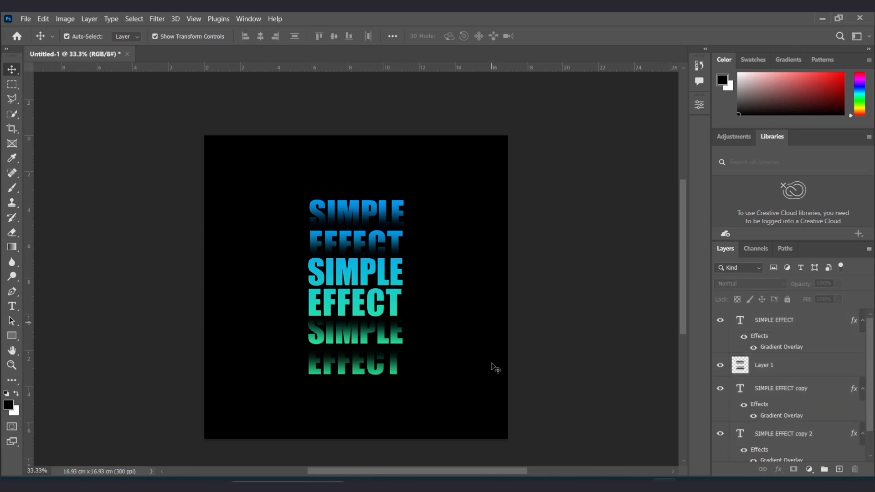
left_click_drag(495, 410, 502, 155)
left_click_drag(398, 232, 378, 256)
key("Return")
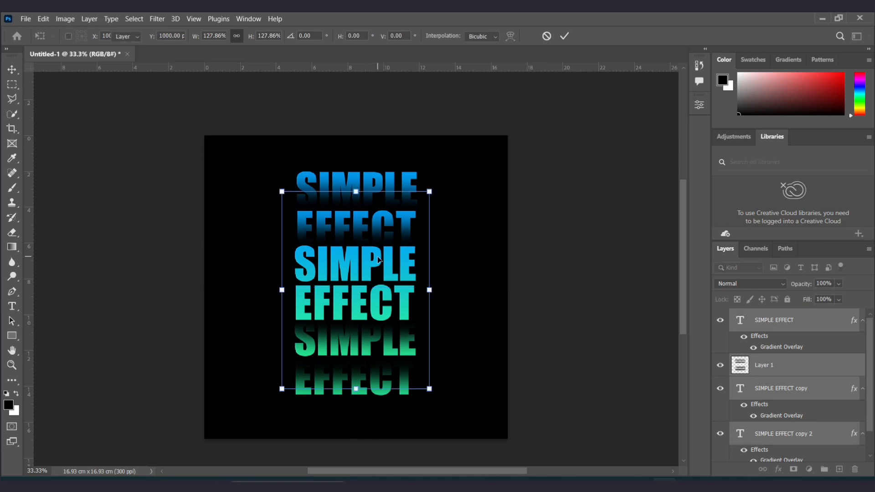
left_click(480, 251)
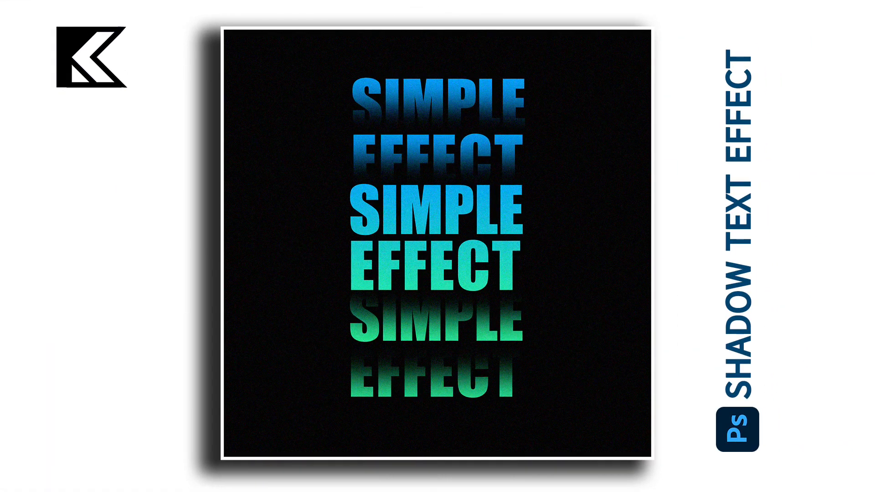